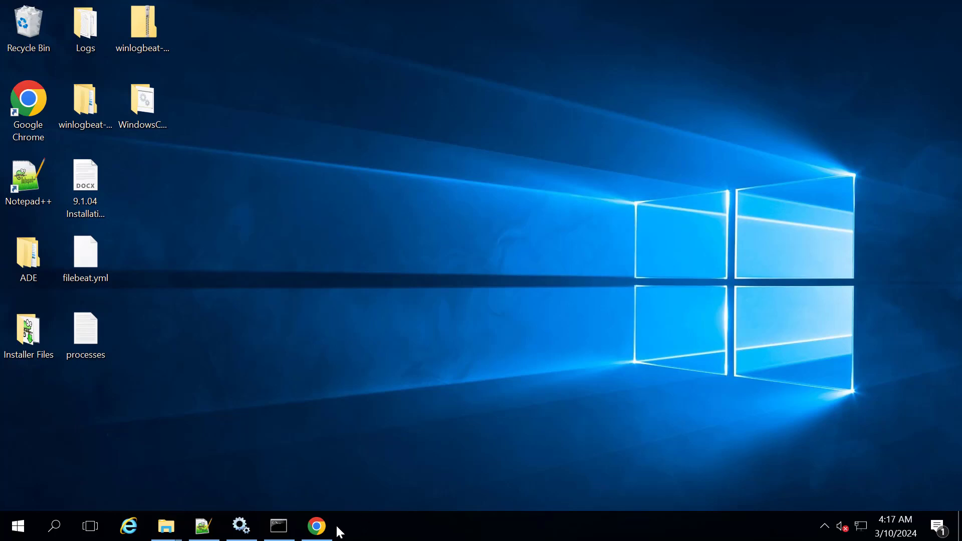
Switch to the BMC Helix Portal in Chrome, open Log Analytics, and start creating a connector from its Connectors page
click(316, 526)
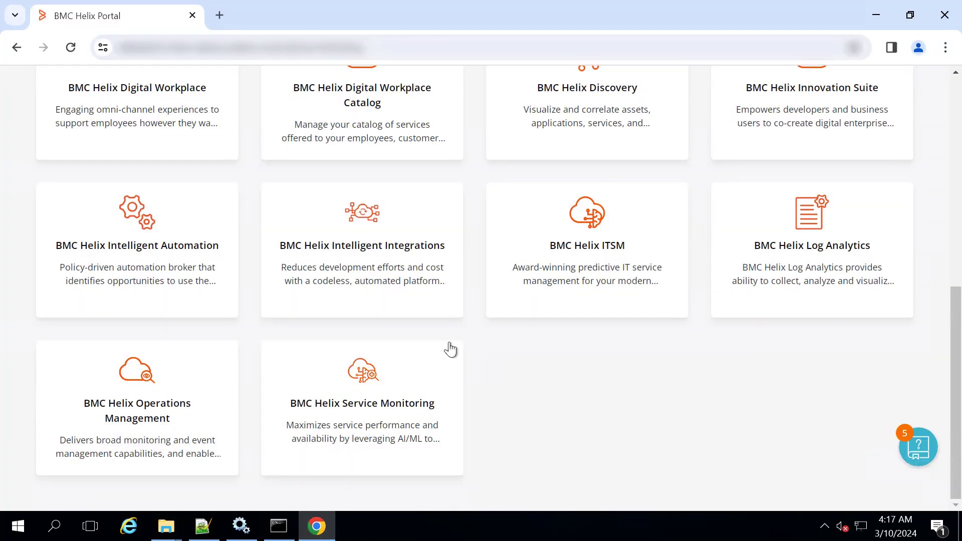
click(808, 262)
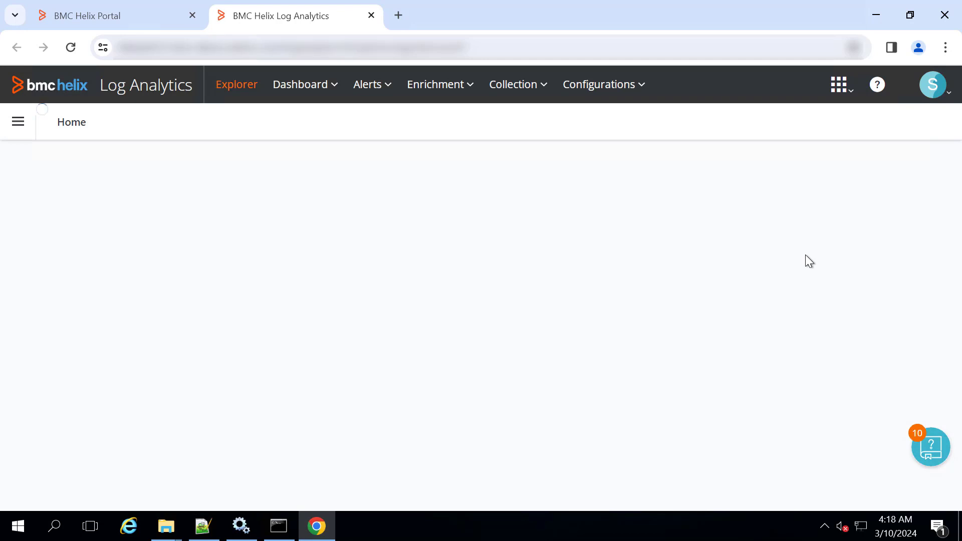
click(540, 90)
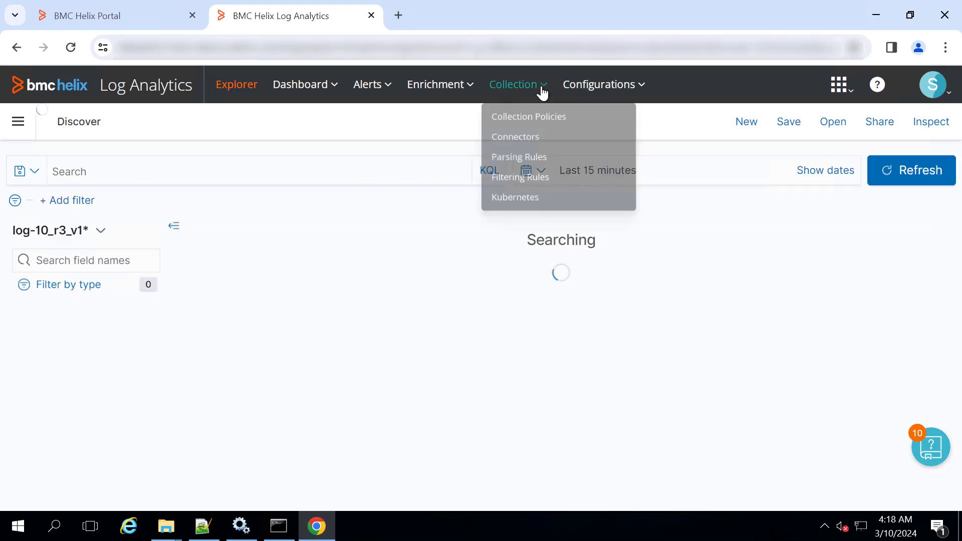
click(538, 144)
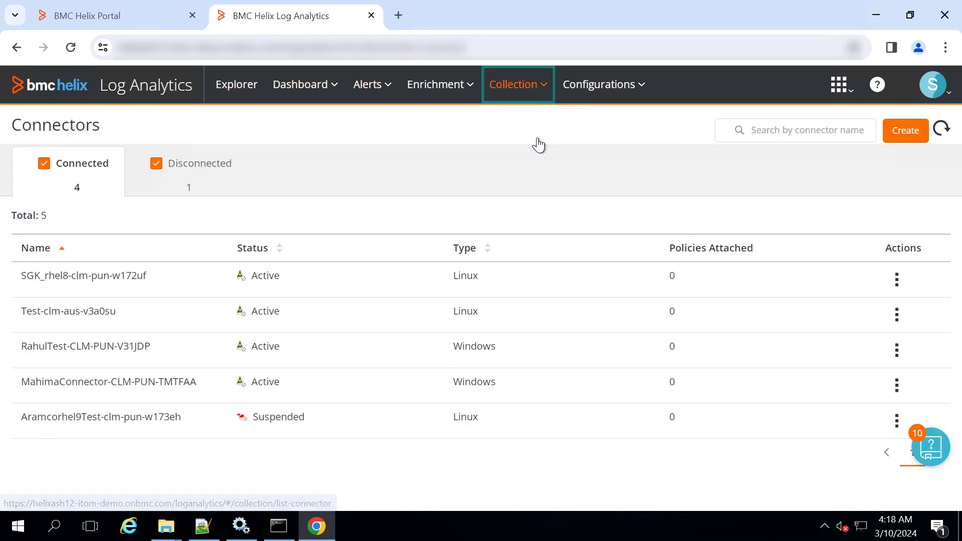
click(906, 131)
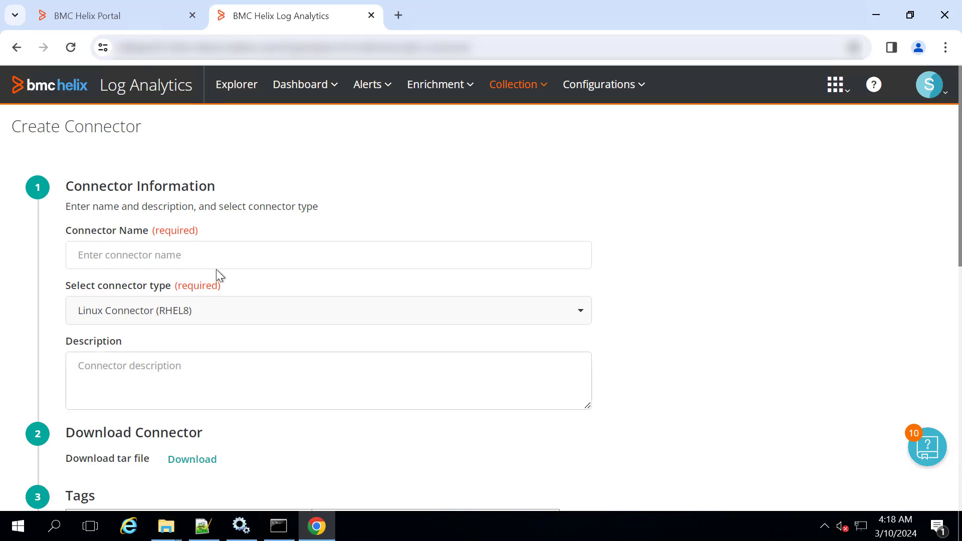
Name the connector Test_clm-pun-ucog0s and set its type to Windows Connector
click(218, 252)
text(Test)
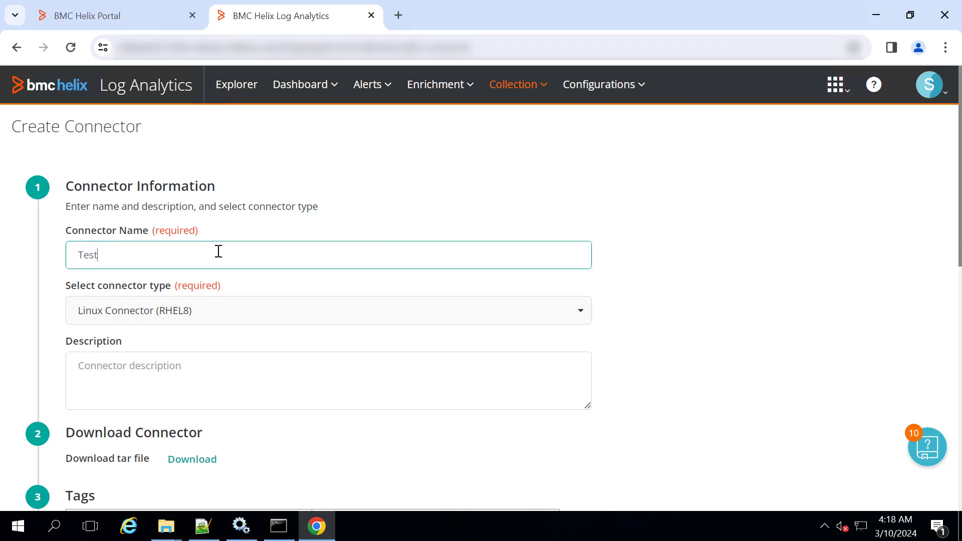
text(_clm-pun-ucog0s)
click(221, 321)
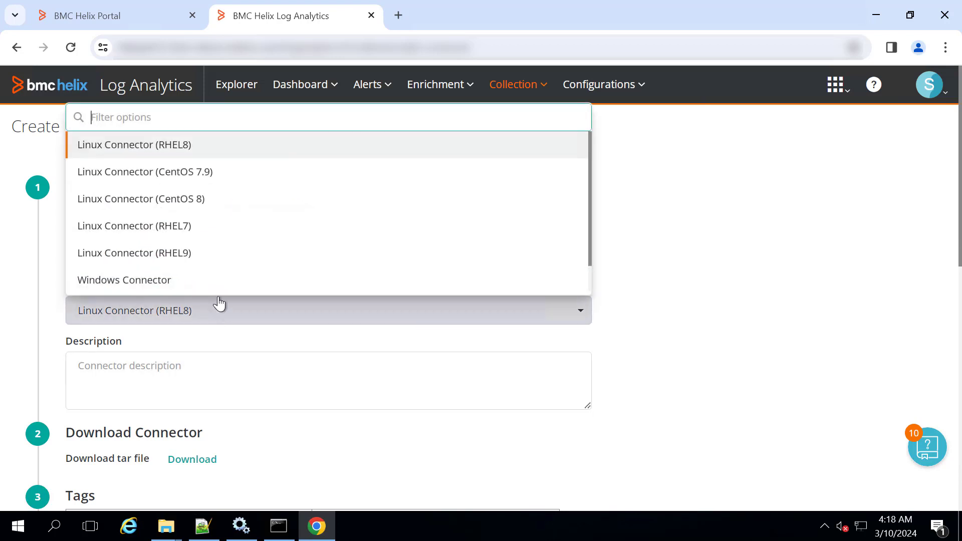
click(218, 304)
click(182, 321)
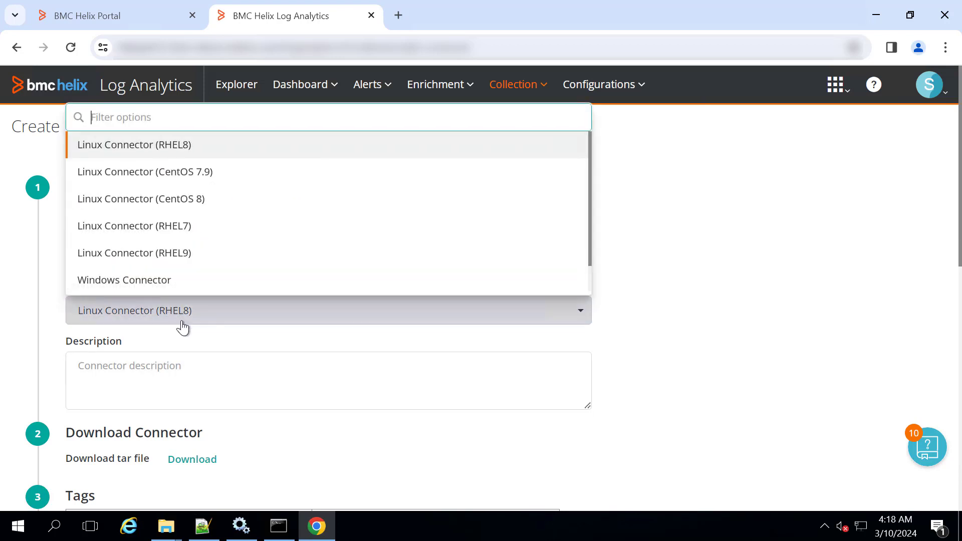
click(170, 288)
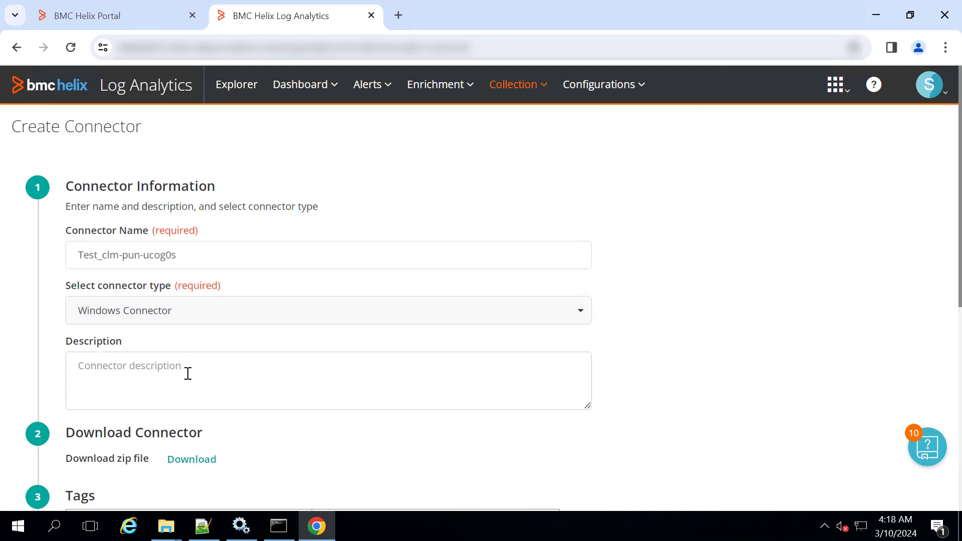
Download the connector zip file and the install script for the Windows connector
scroll(197, 361, down, 3)
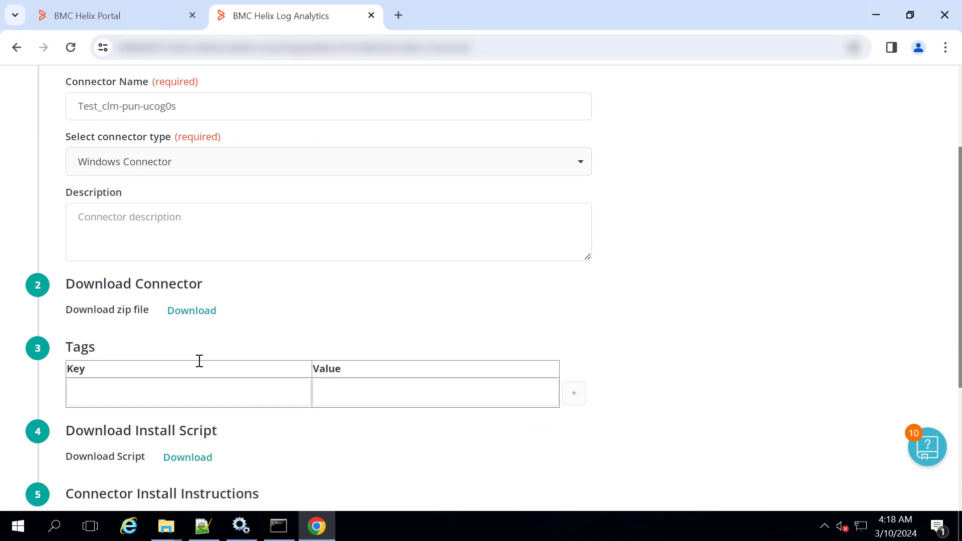
click(192, 312)
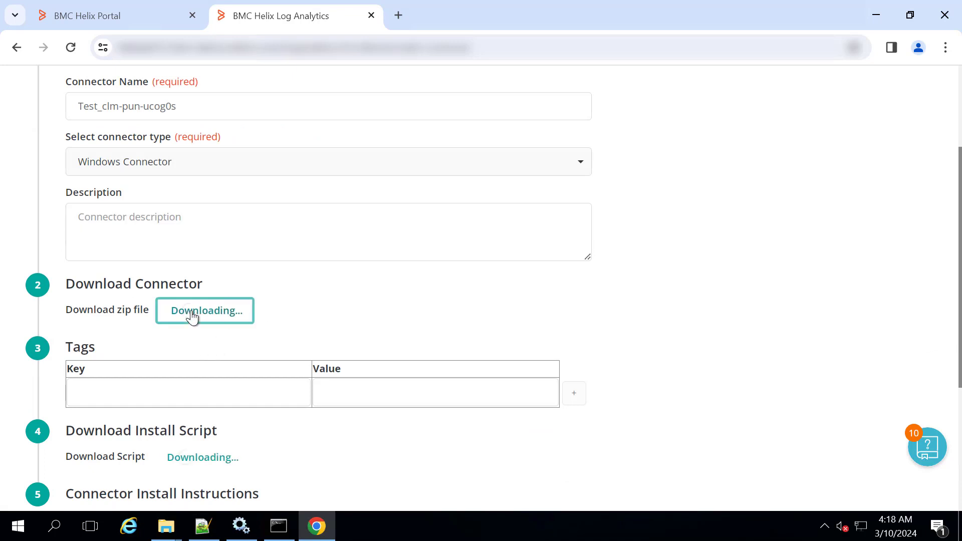
scroll(255, 304, down, 2)
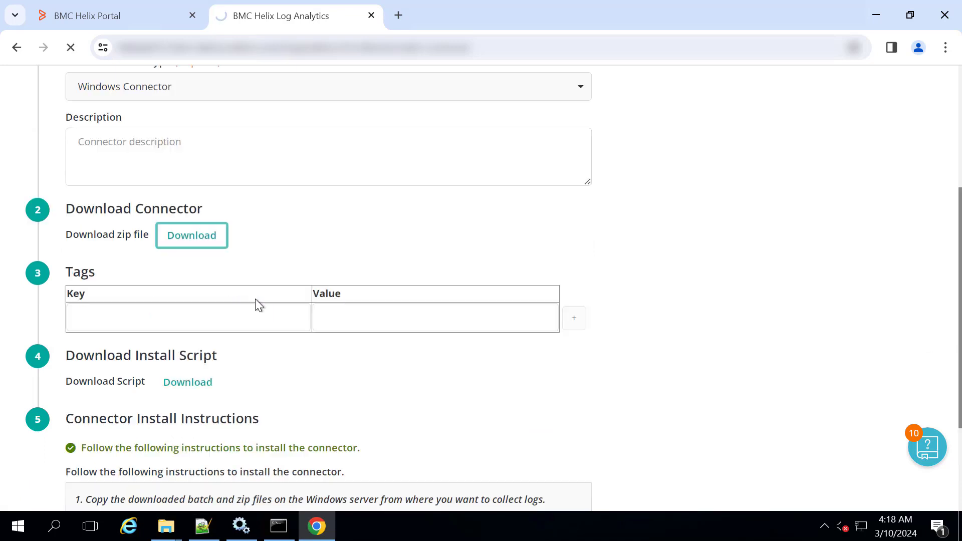
click(199, 382)
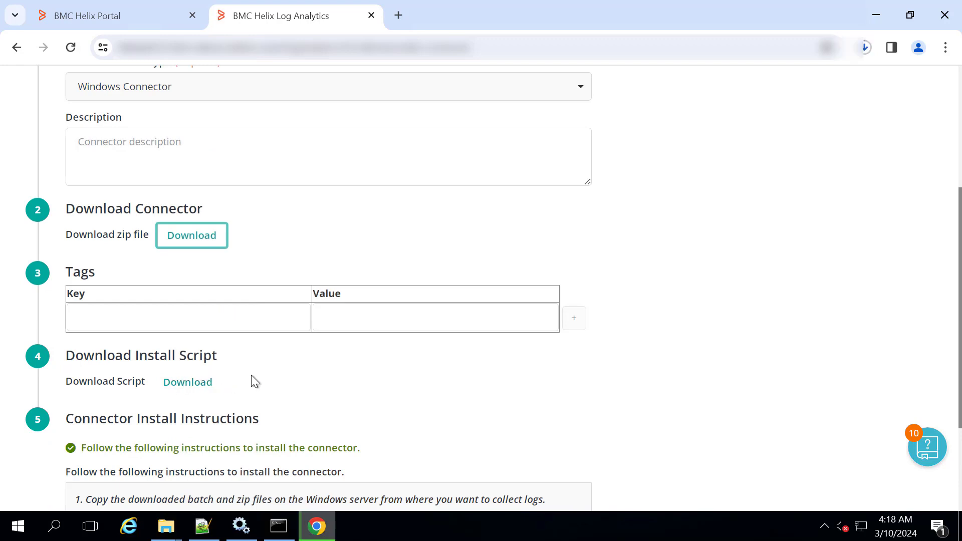
Copy the install-connector-Test_clm-pun-ucog0s batch file and the tdc-connector-windows-6b2d27d-516 zip from the Downloads folder in File Explorer
click(166, 525)
click(119, 450)
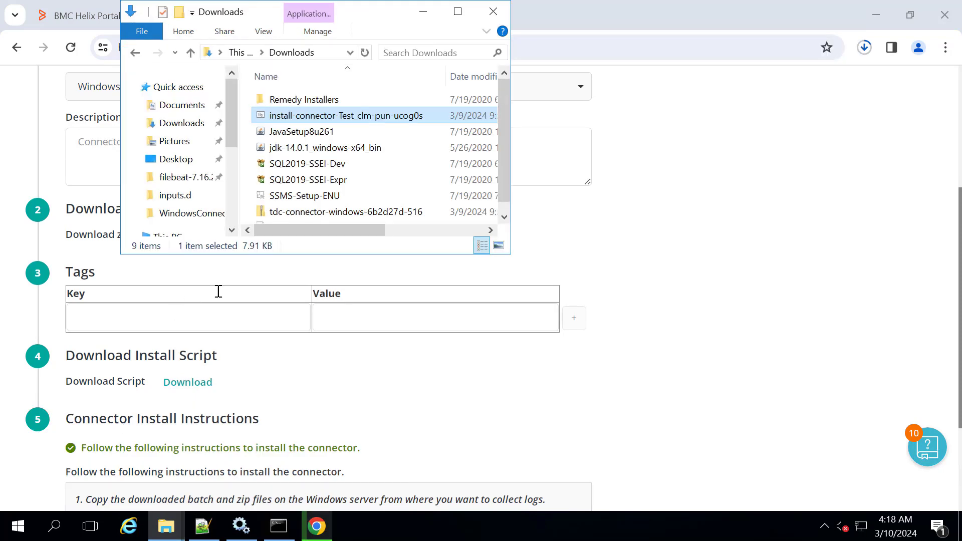
click(445, 13)
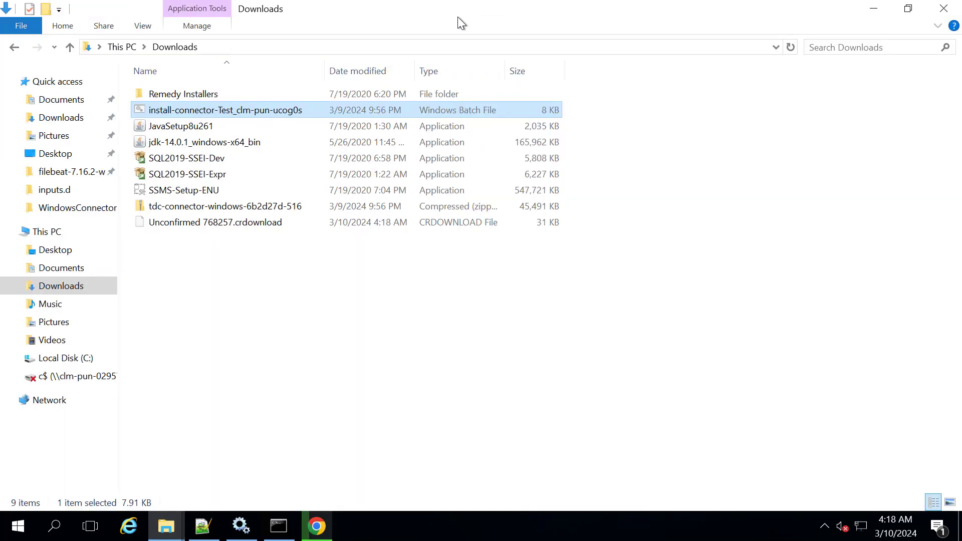
click(248, 209)
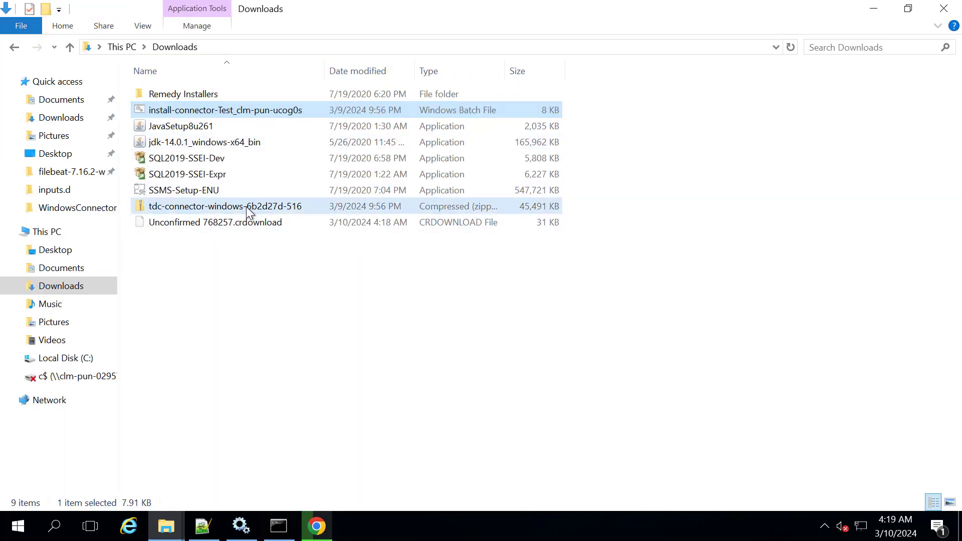
click(234, 111)
ctrl+click(233, 211)
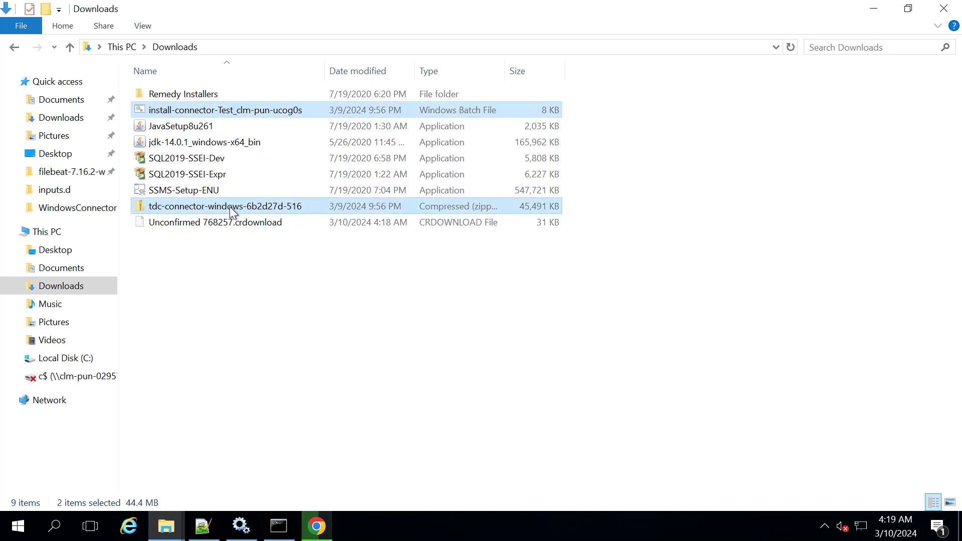
click(875, 9)
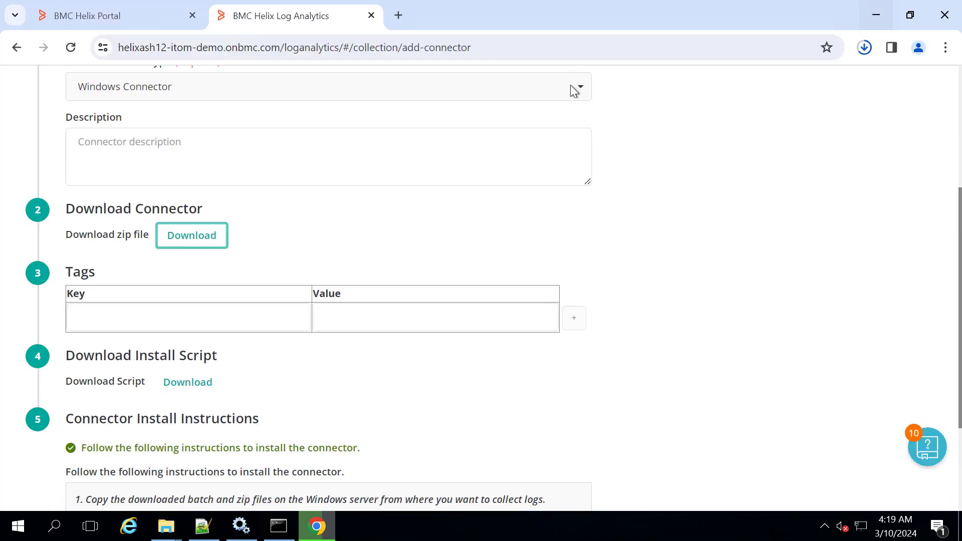
Create a new folder named WindowsConnectorLA on Local Disk (C:) in File Explorer
click(166, 526)
right_click(183, 353)
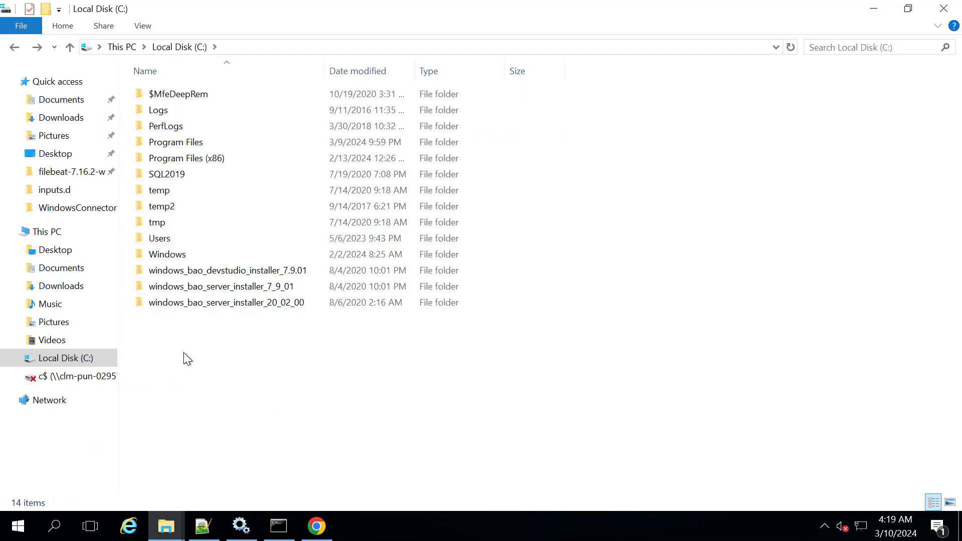
mouse_move(351, 319)
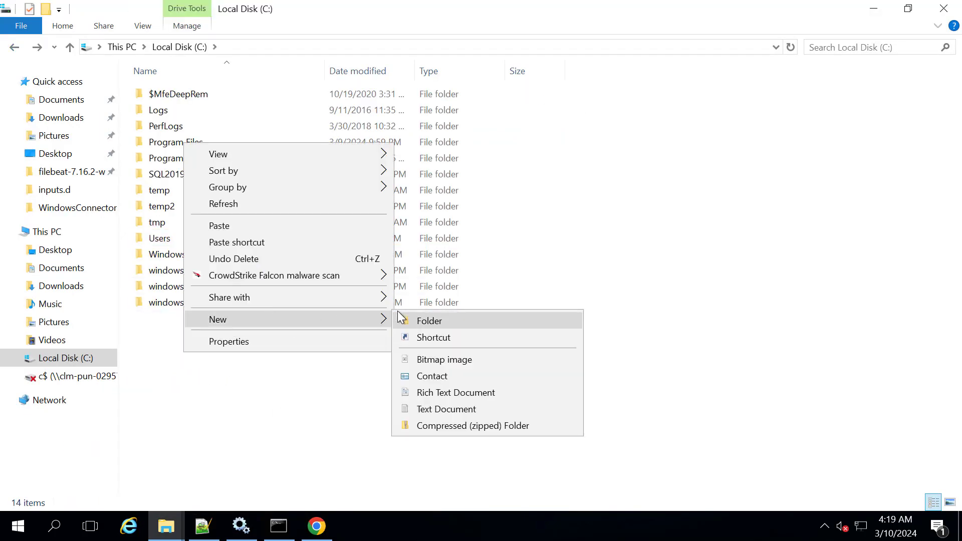
click(428, 320)
text(Win)
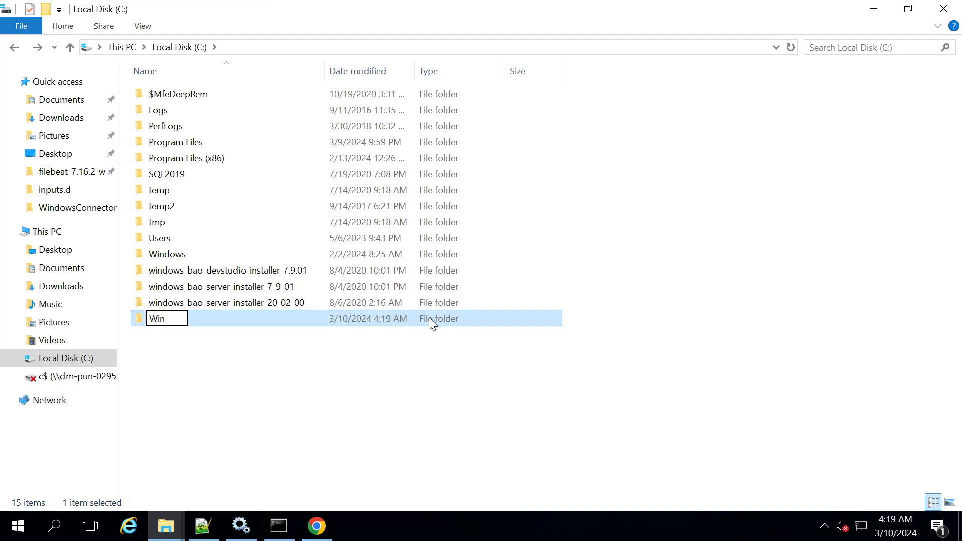
text(dowsConne)
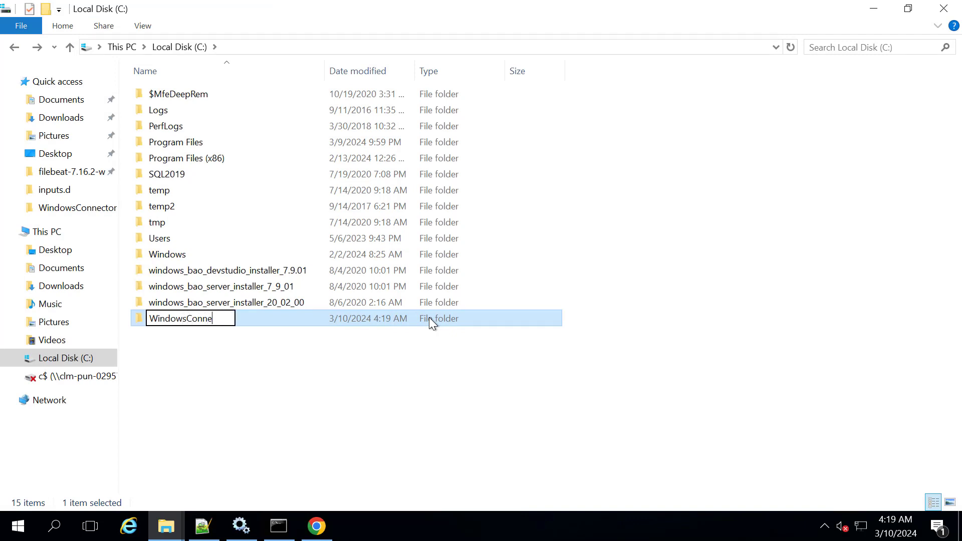
text(ctorLA)
click(301, 382)
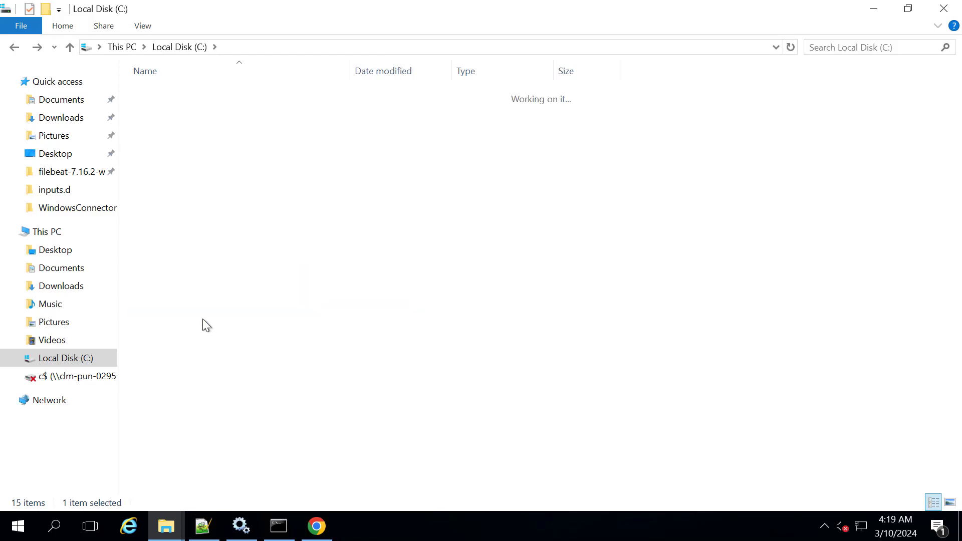
Paste the batch and zip files into the WindowsConnectorLA folder and extract the tdc-connector-windows-6b2d27d-516 zip there
key(Return)
key(ctrl+v)
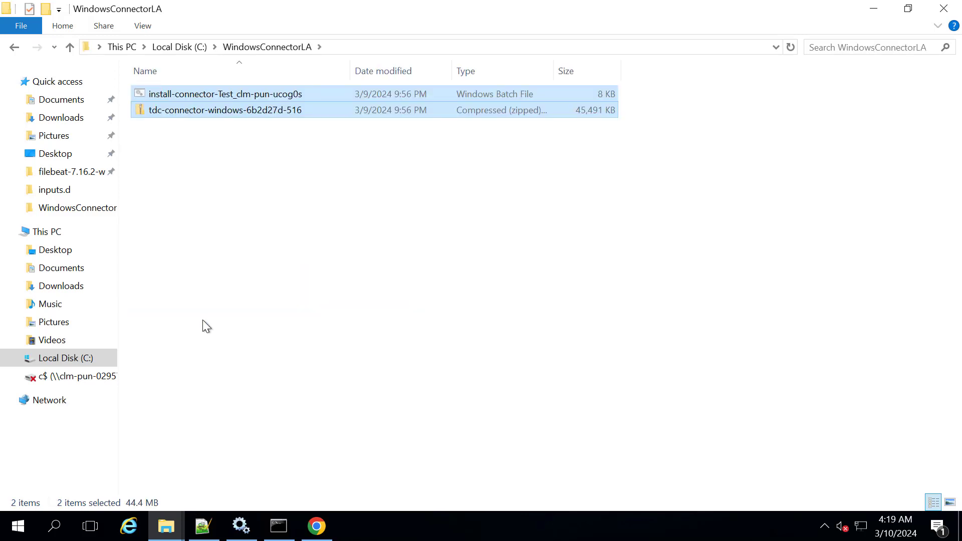
click(207, 227)
right_click(233, 110)
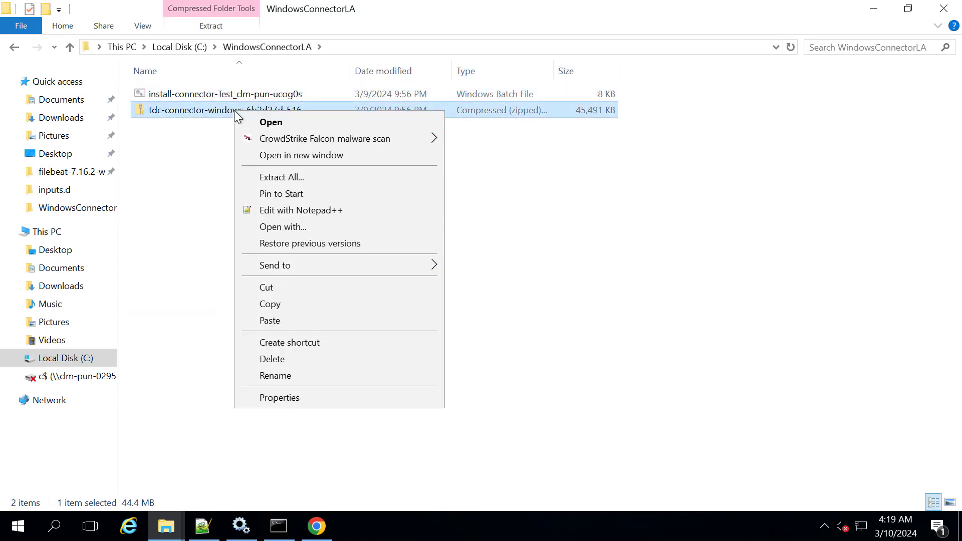
click(284, 176)
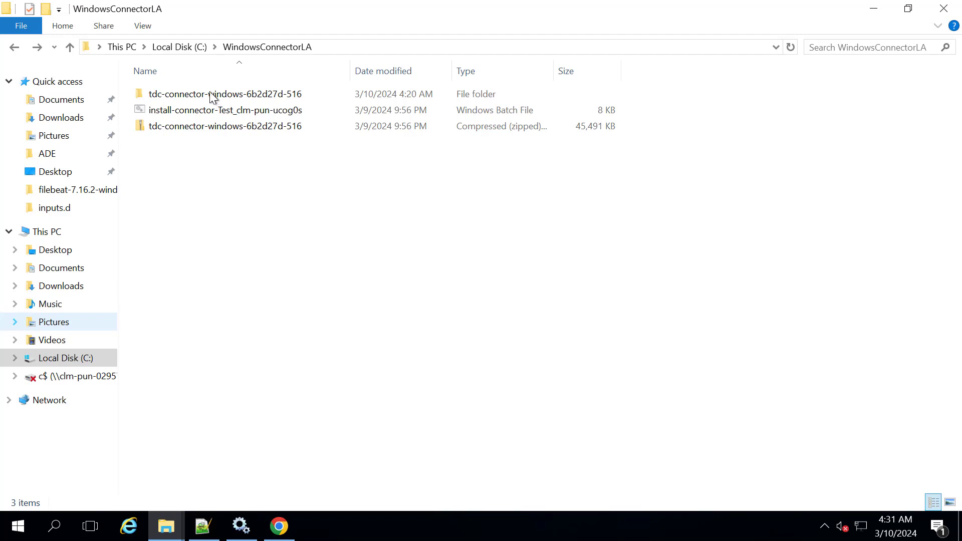
Copy the BMC-DevTools folder from the extracted tdc-connector-windows-6b2d27d-516 folder into WindowsConnectorLA
double_click(211, 94)
click(194, 95)
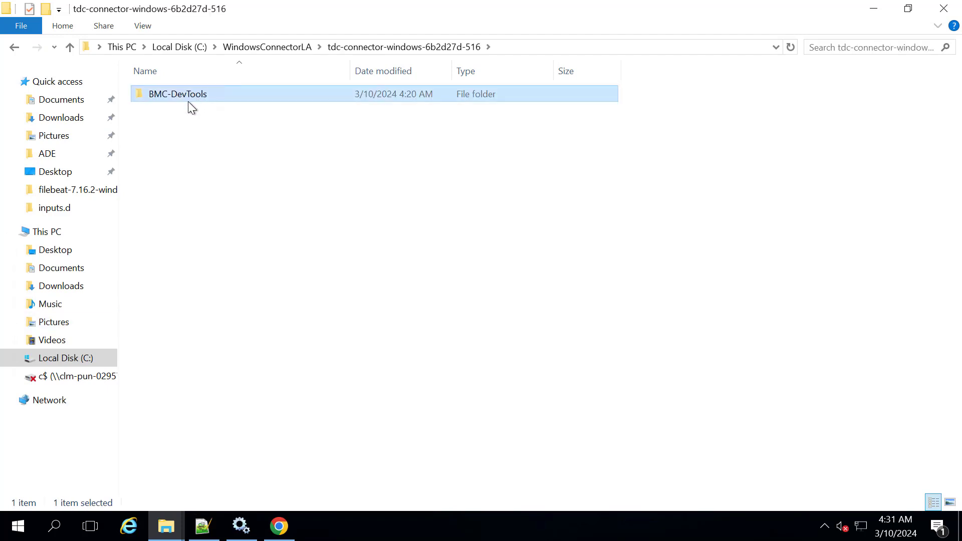
key(BackSpace)
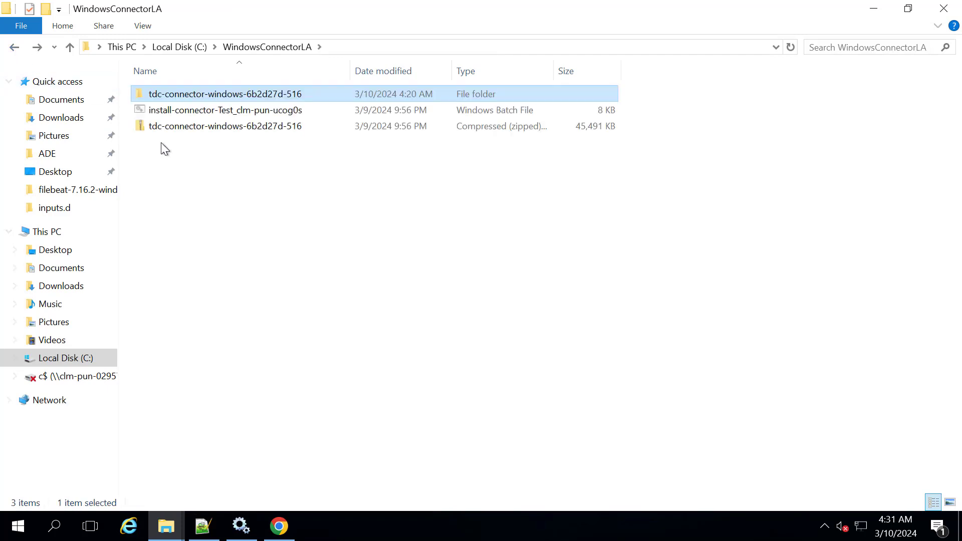
right_click(163, 143)
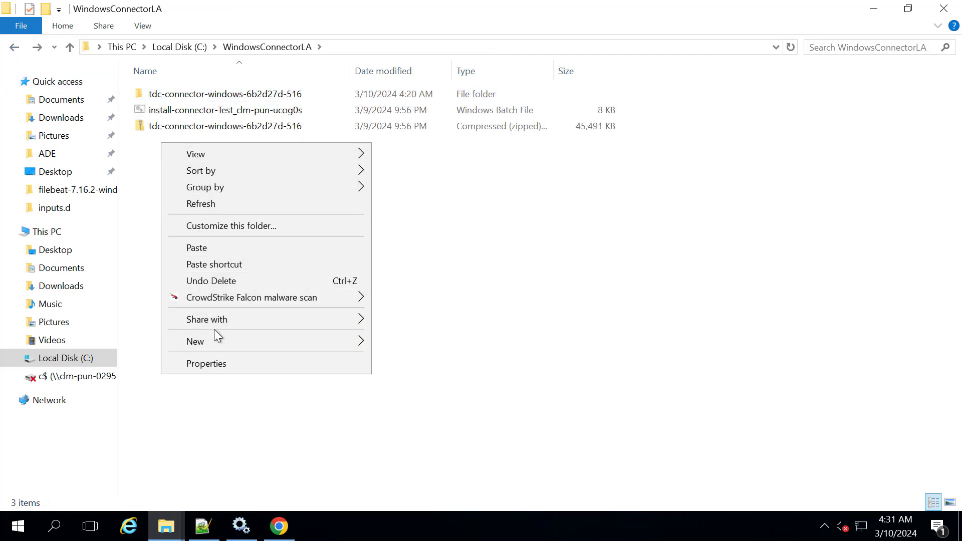
click(202, 247)
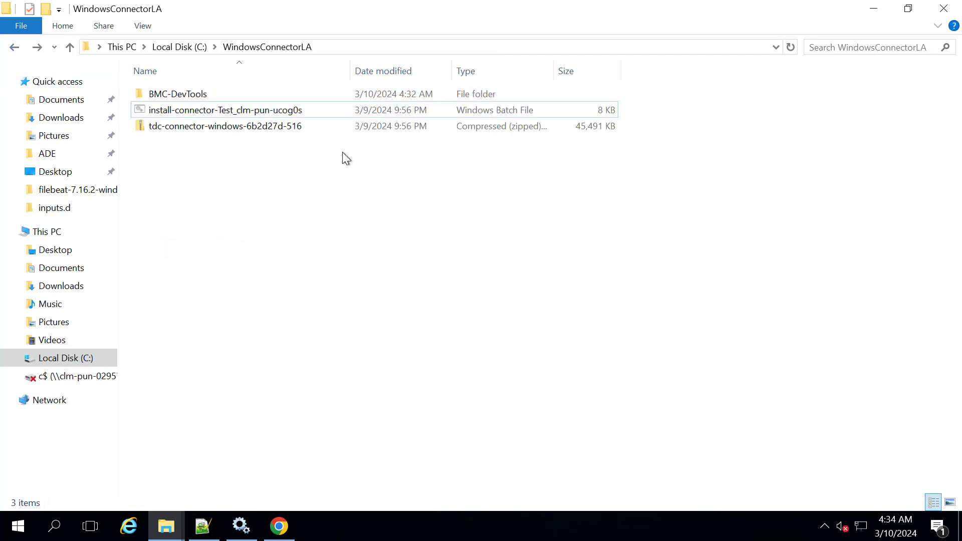
Run the install-connector-Test_clm-pun-ucog0s batch file as administrator
right_click(275, 111)
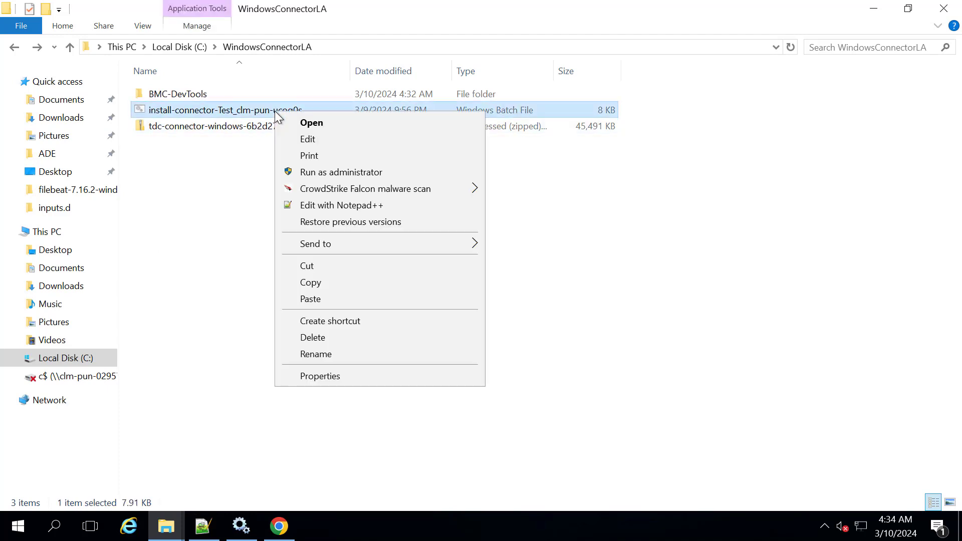
click(328, 173)
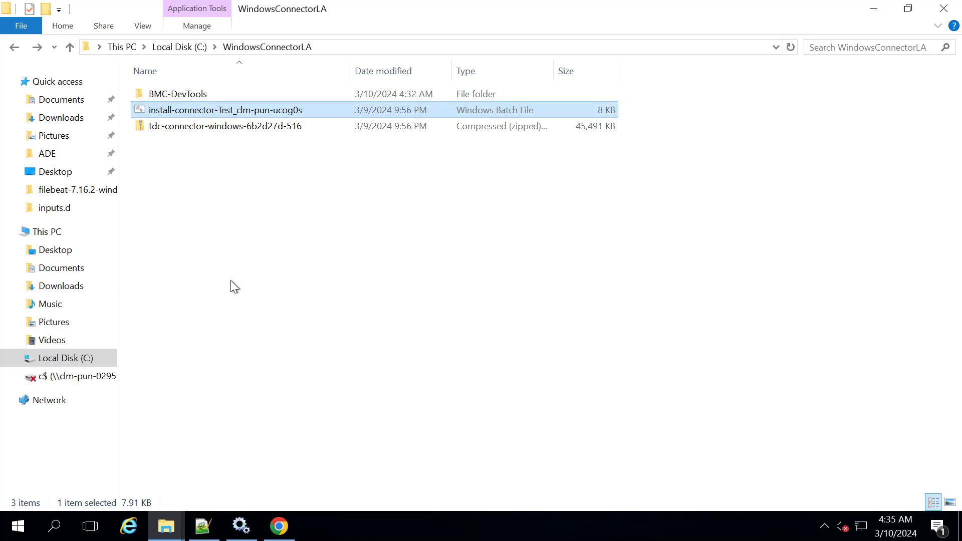
Open the td-agent folder under BMC-DevTools\opt and examine a file of the installed connector
double_click(189, 93)
double_click(167, 95)
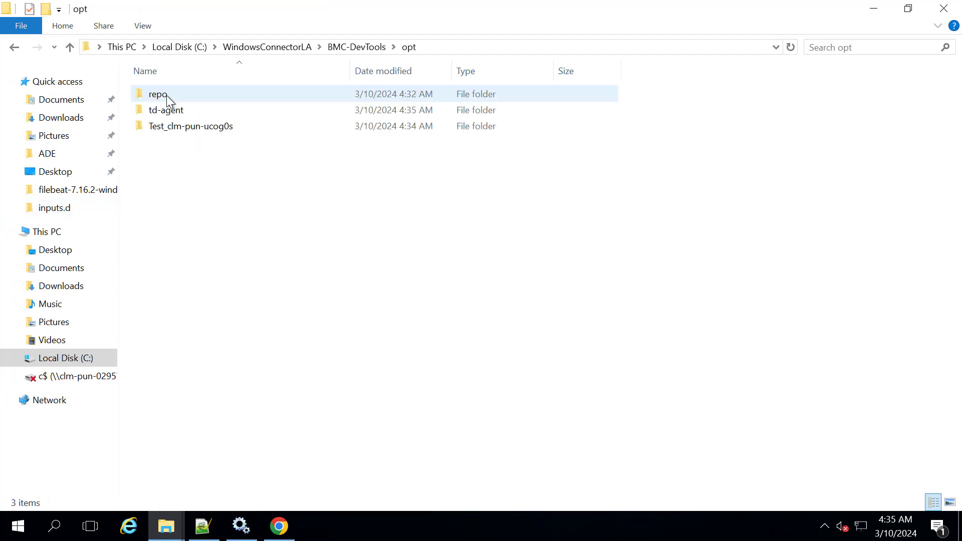
double_click(169, 111)
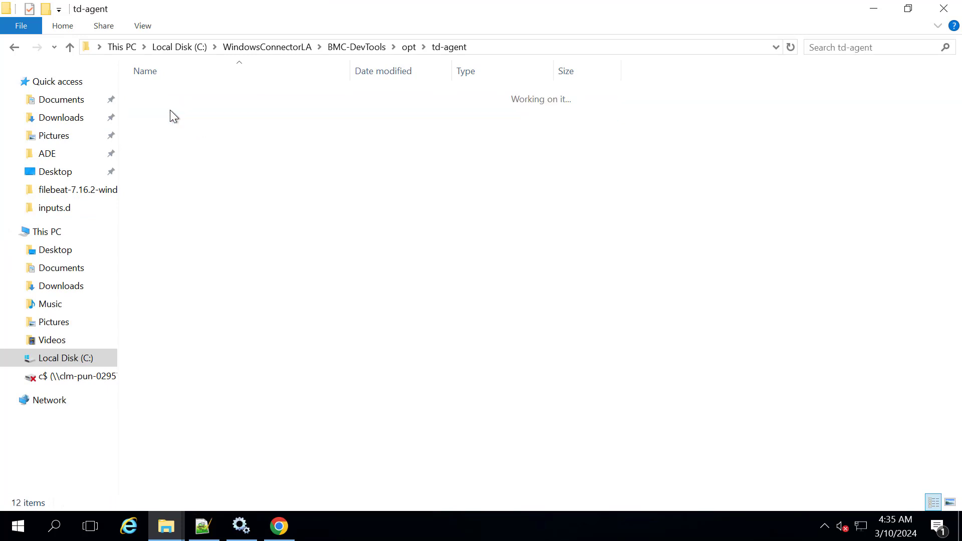
click(162, 240)
right_click(162, 244)
click(205, 298)
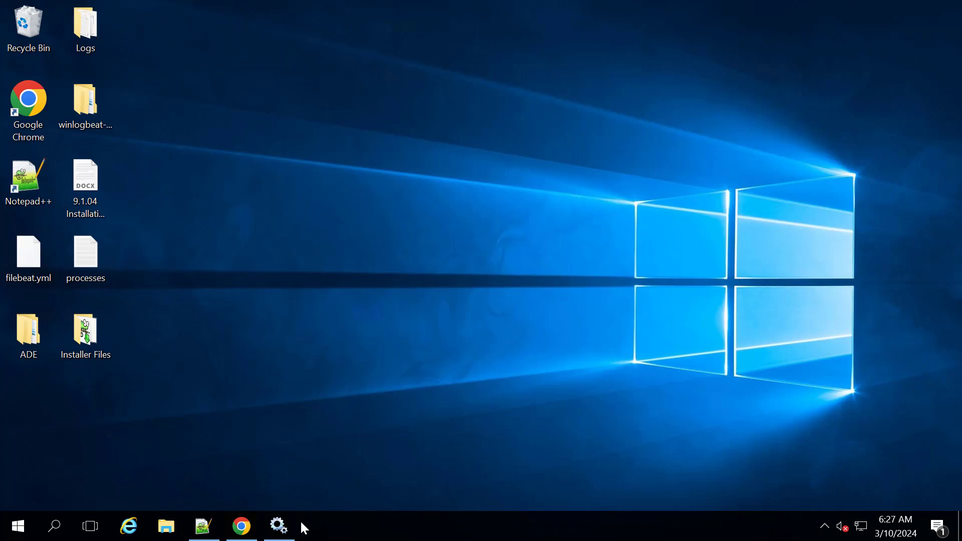
Switch to Windows Services and check the status of the Test_clm-pun-ucog0s service
click(279, 526)
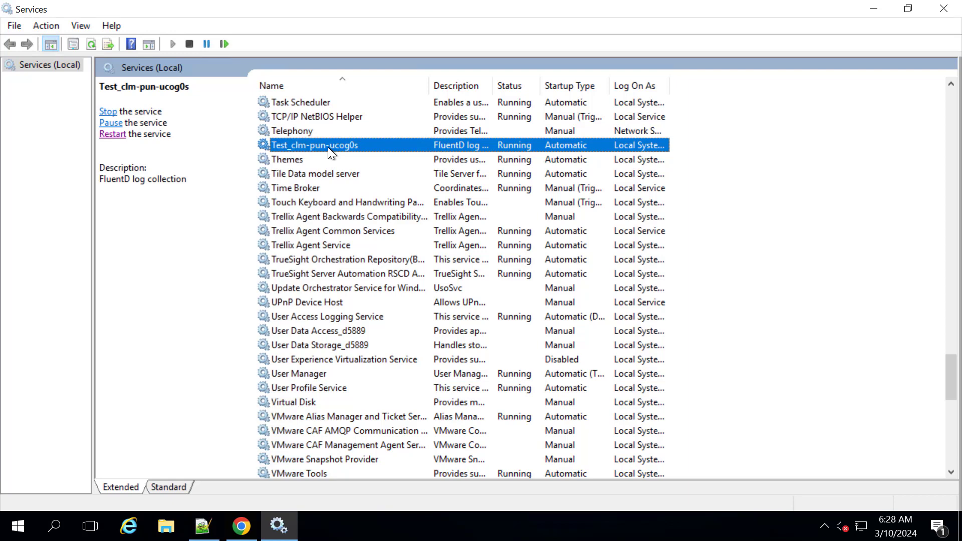
Switch to BMC Helix Log Analytics in Chrome, save the new connector and check its status in the connector list
click(247, 536)
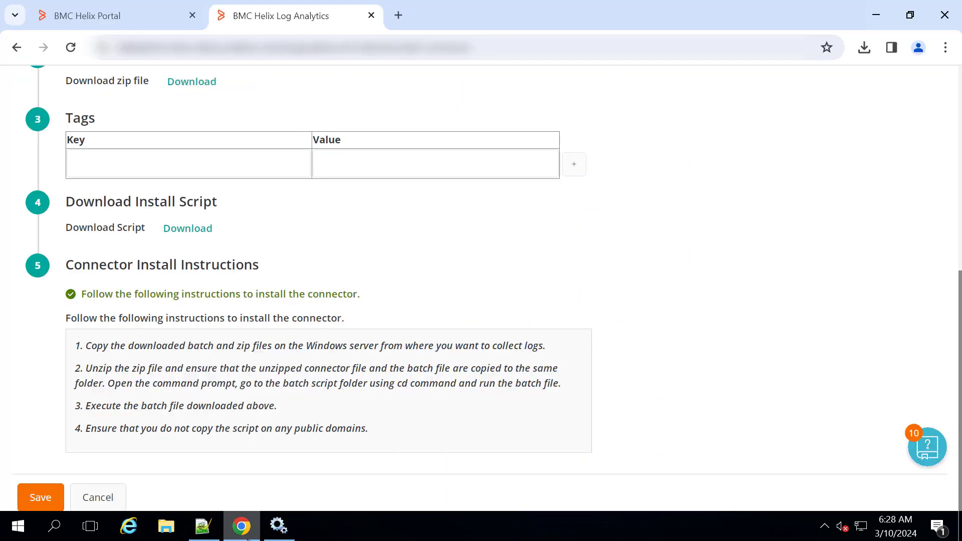
click(40, 497)
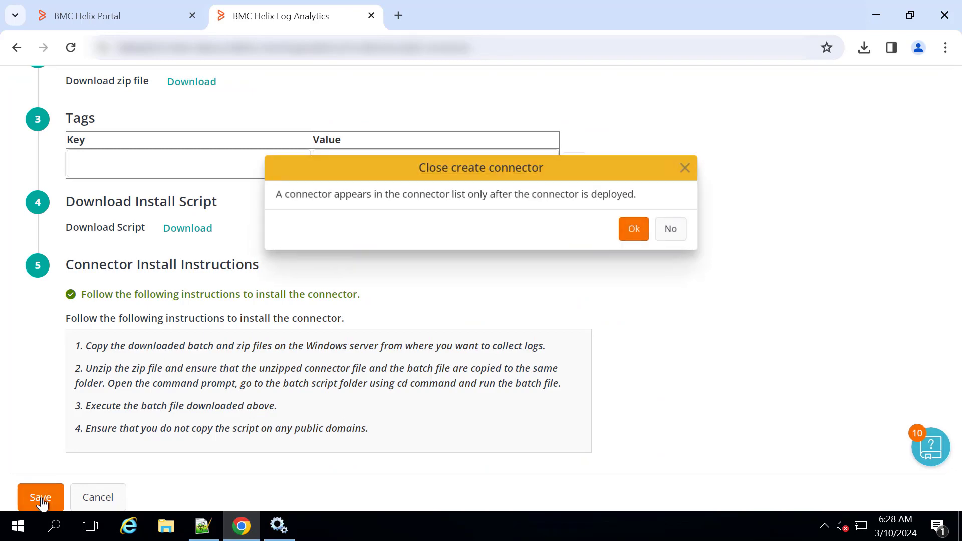
click(643, 231)
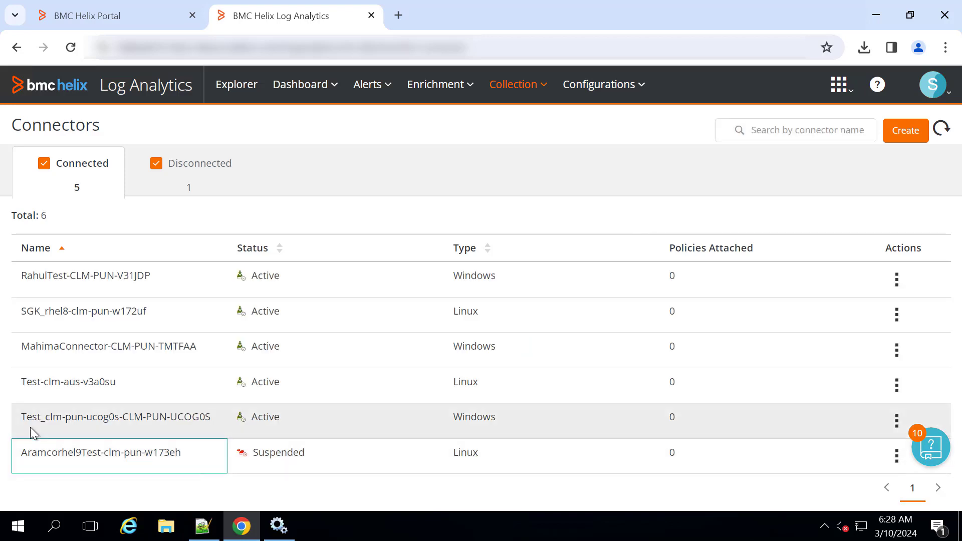
drag(22, 417, 288, 417)
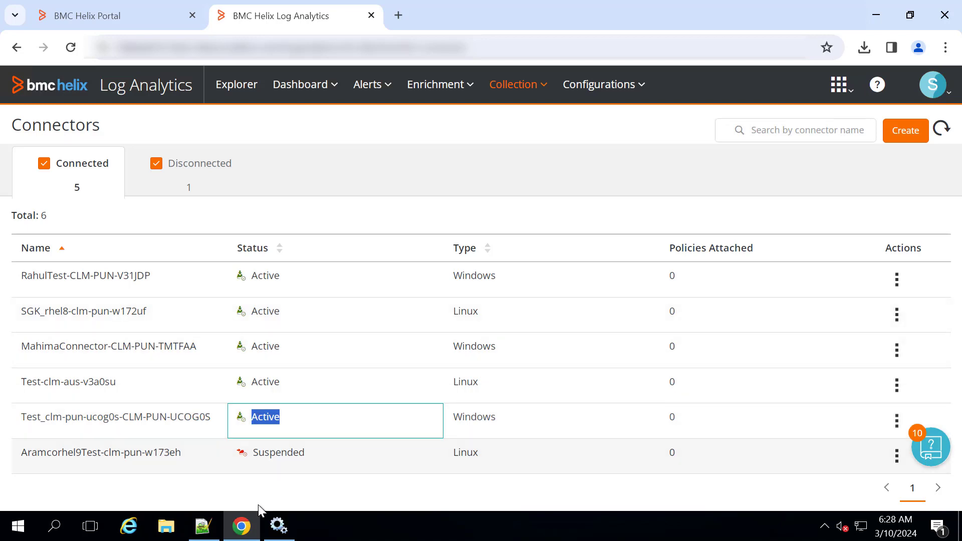
Stop the connector service from a Command Prompt with "sc stop Test_clm-pun-ucog0s", and return to Windows Services
click(279, 533)
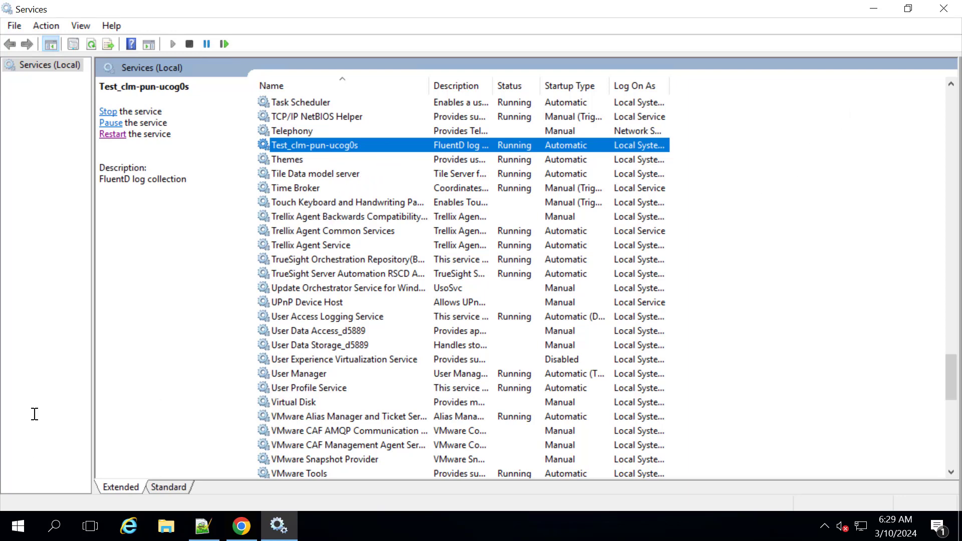
click(19, 532)
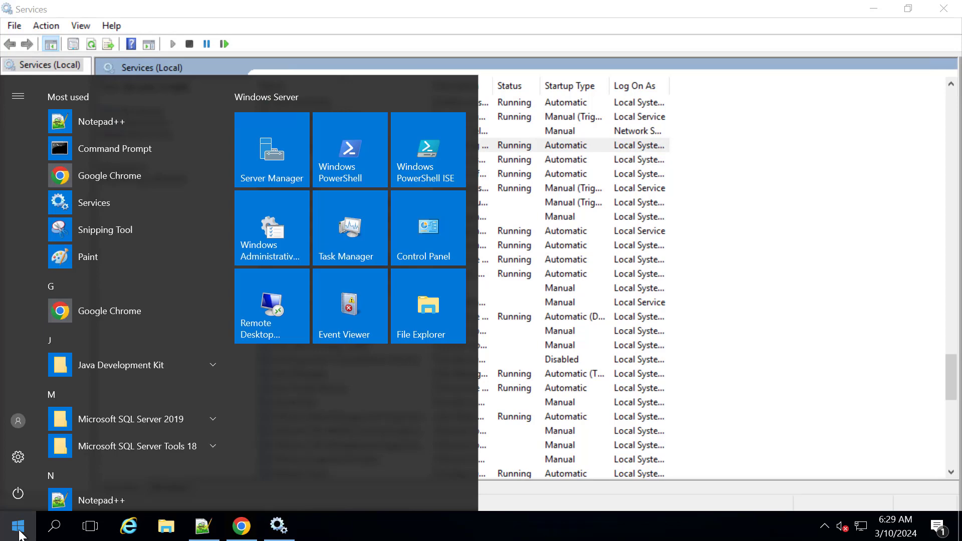
text(cmd)
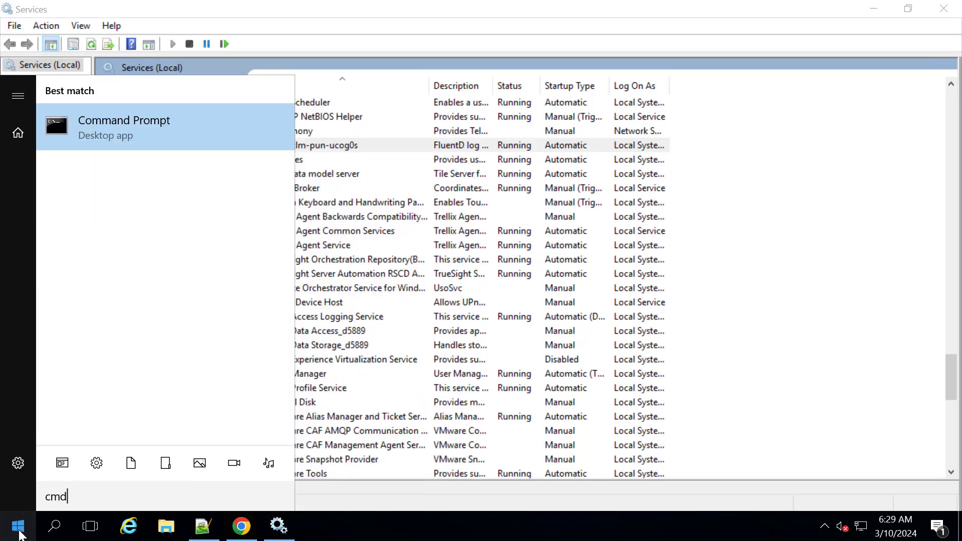
key(Return)
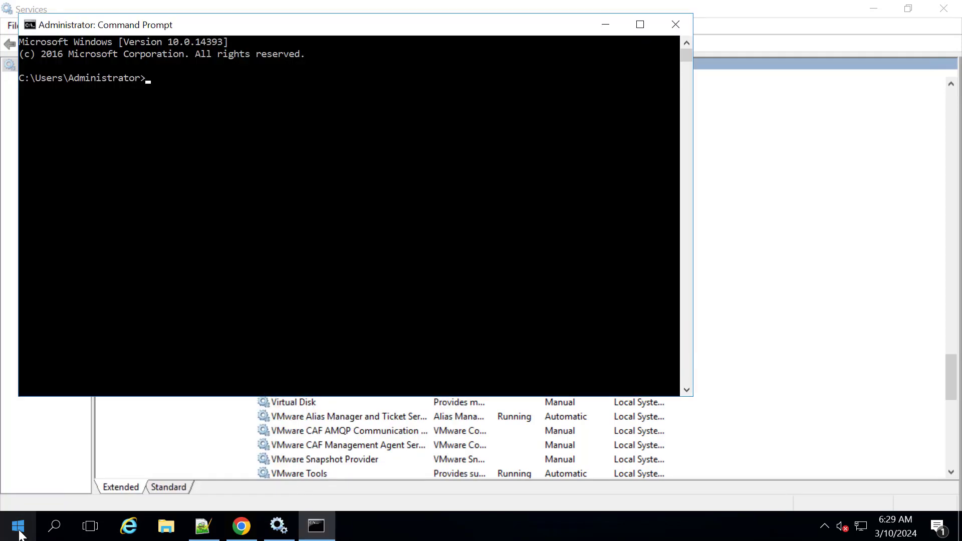
text(sc stop)
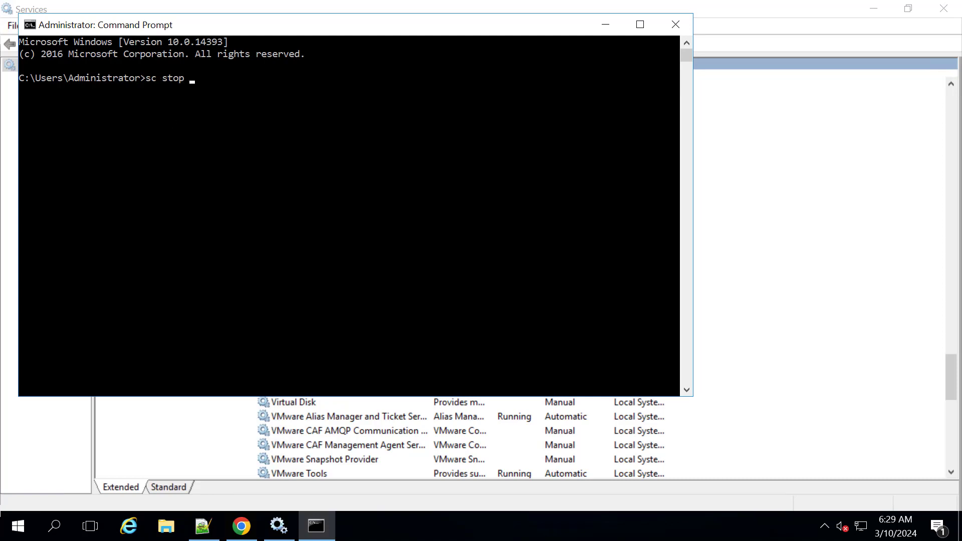
text(Test_clm-pun-ucog0s)
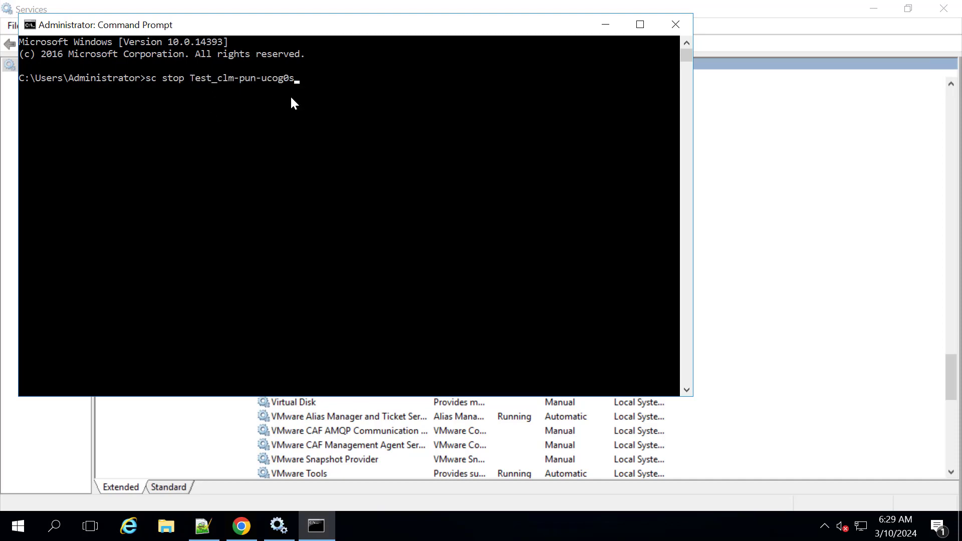
key(Return)
click(605, 24)
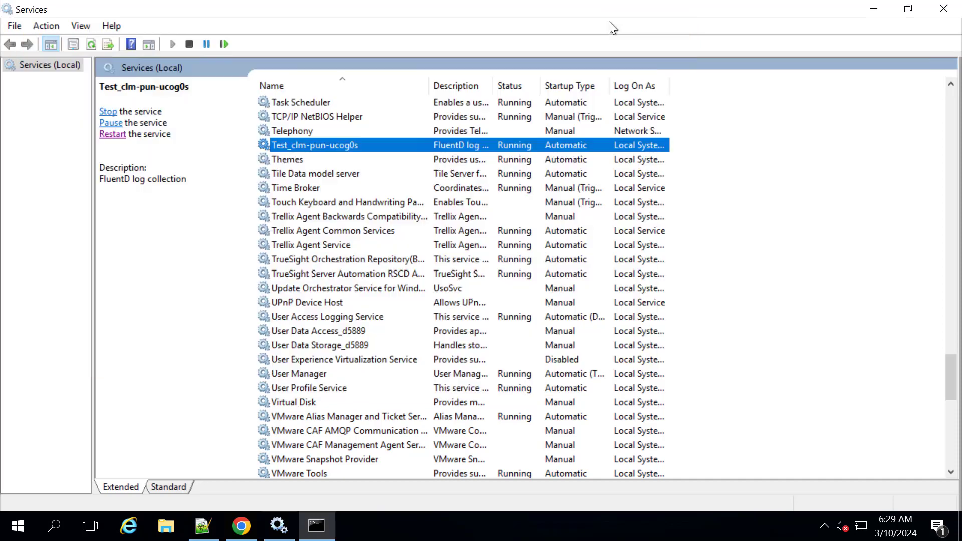
Refresh the services list and start the Test_clm-pun-ucog0s service again
click(90, 44)
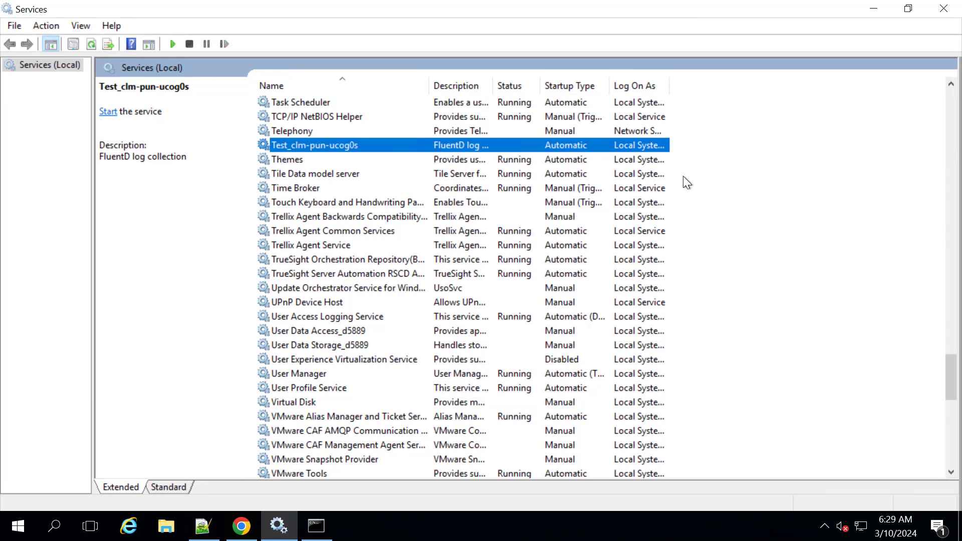
click(108, 111)
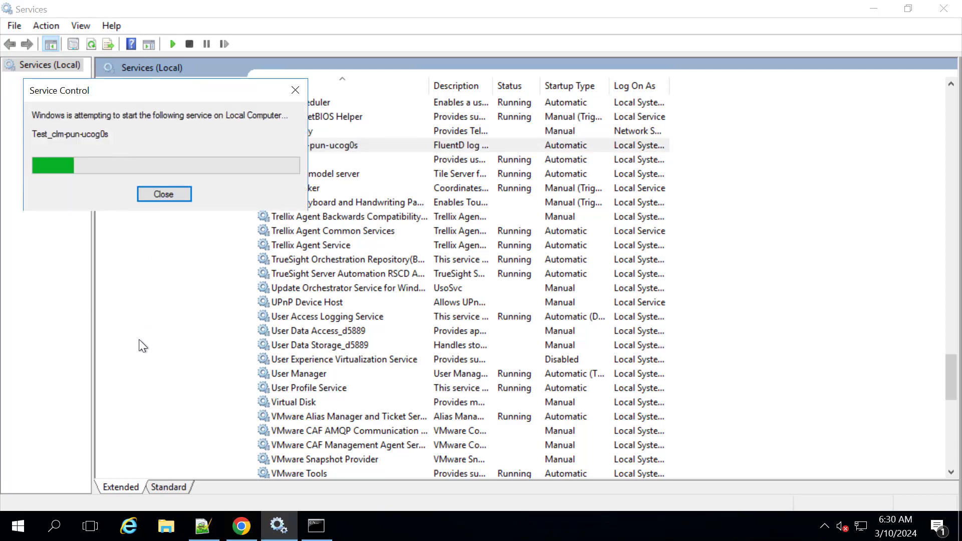